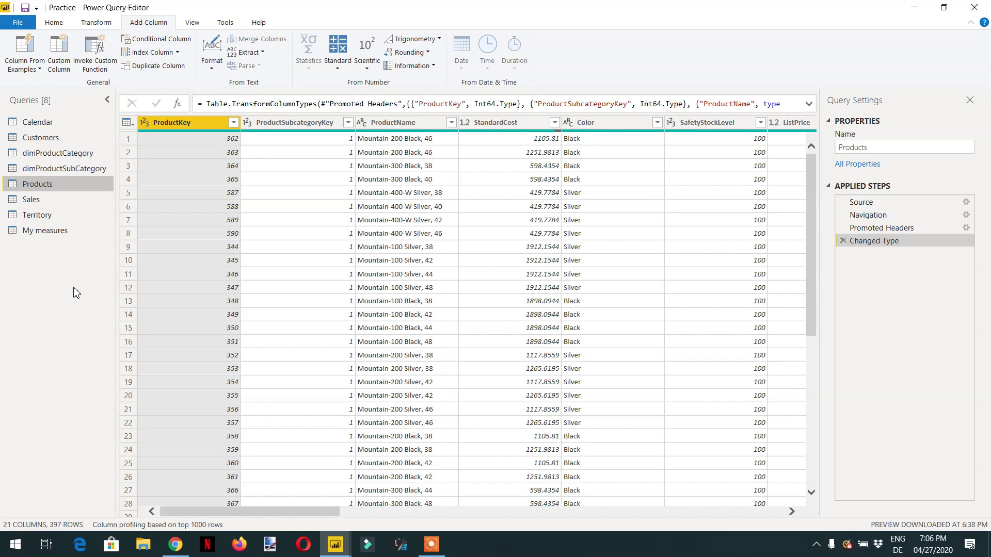
Create a Products (2) query that references the existing Products query.
right_click(57, 188)
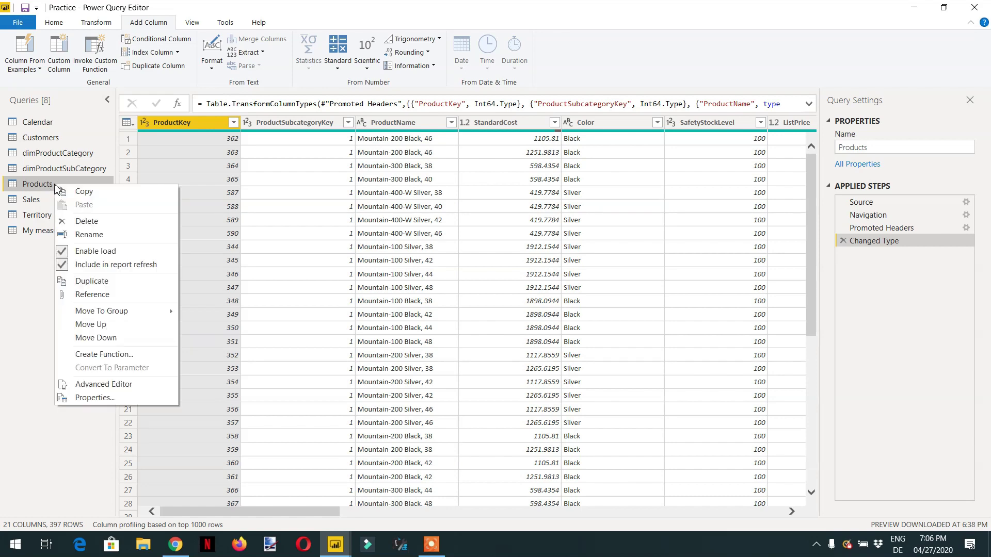
left_click(110, 299)
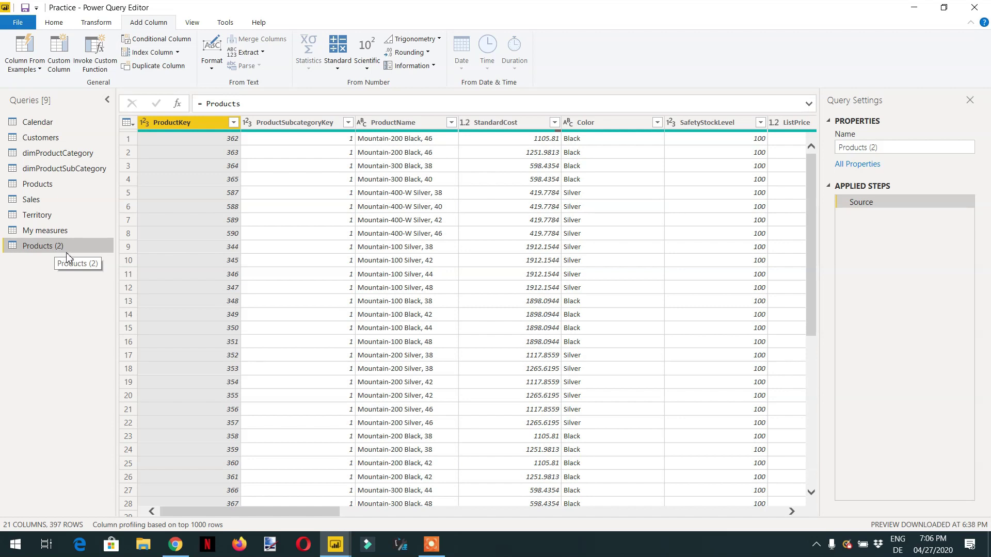
Select ProductName and Color and remove all other columns from Products (2).
left_click(412, 123)
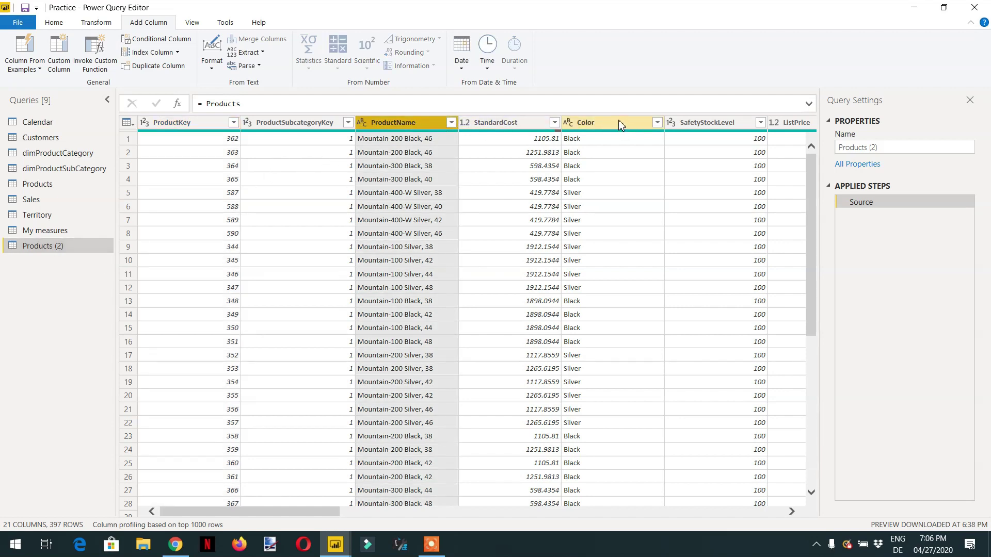
left_click(617, 123, "ctrl")
right_click(397, 124)
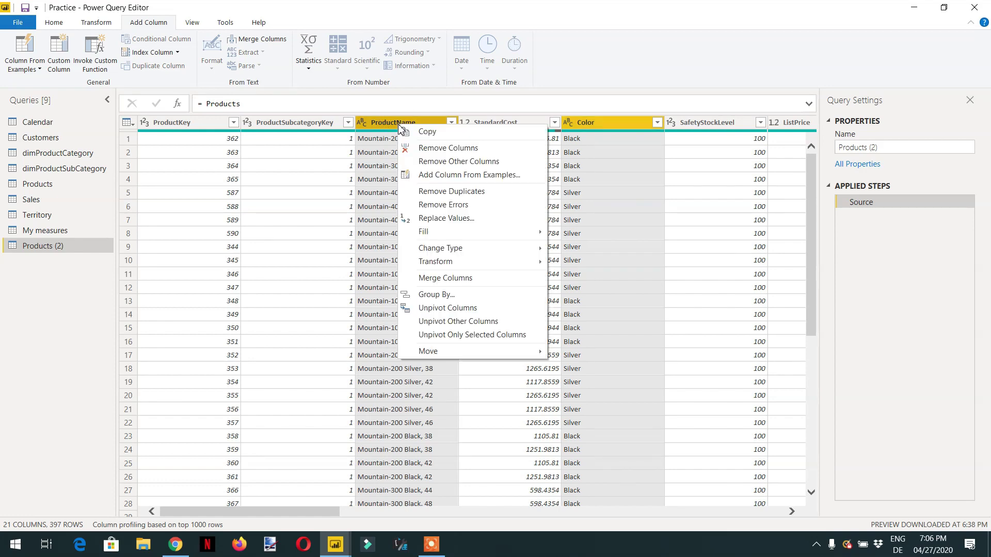
left_click(455, 164)
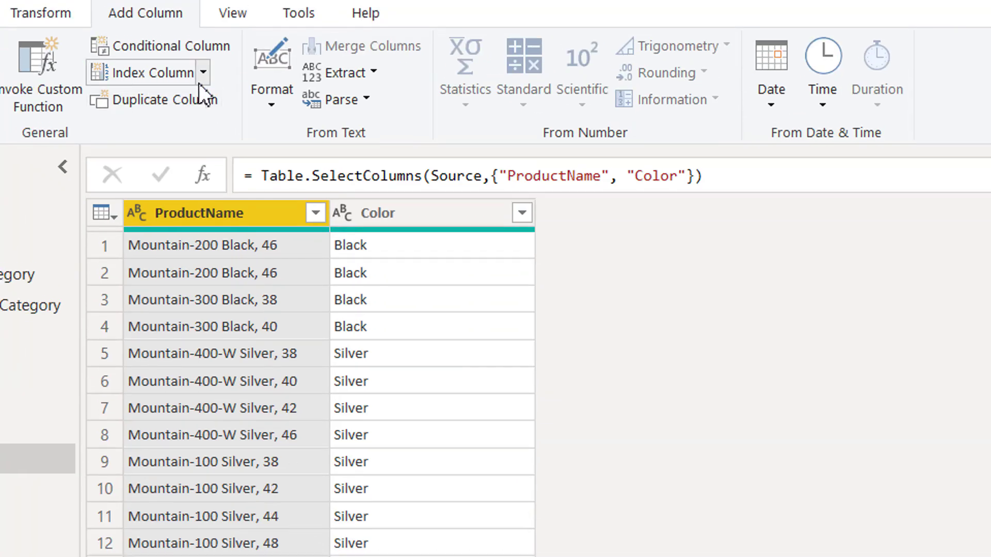
Add an Index column starting at 0 and scroll through the numbered rows.
left_click(207, 84)
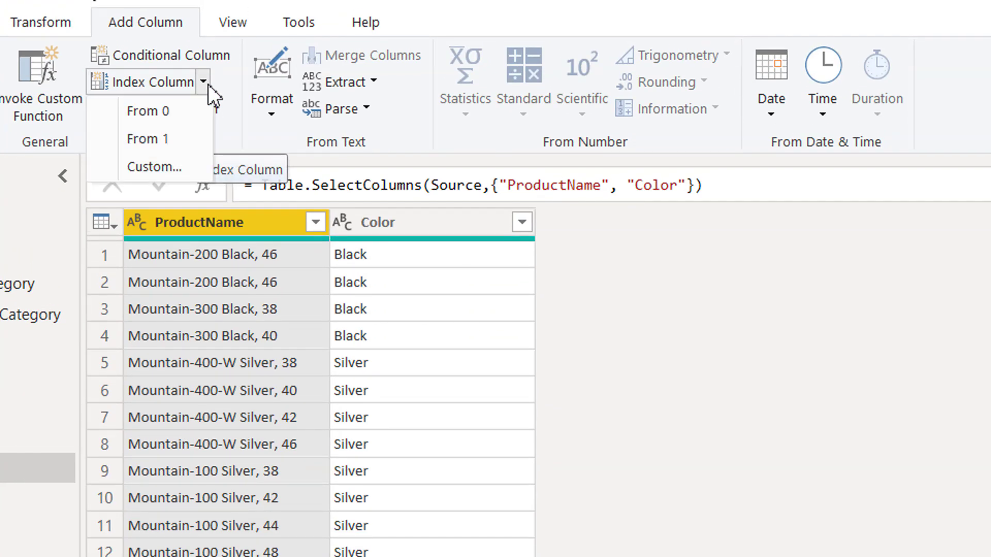
left_click(178, 111)
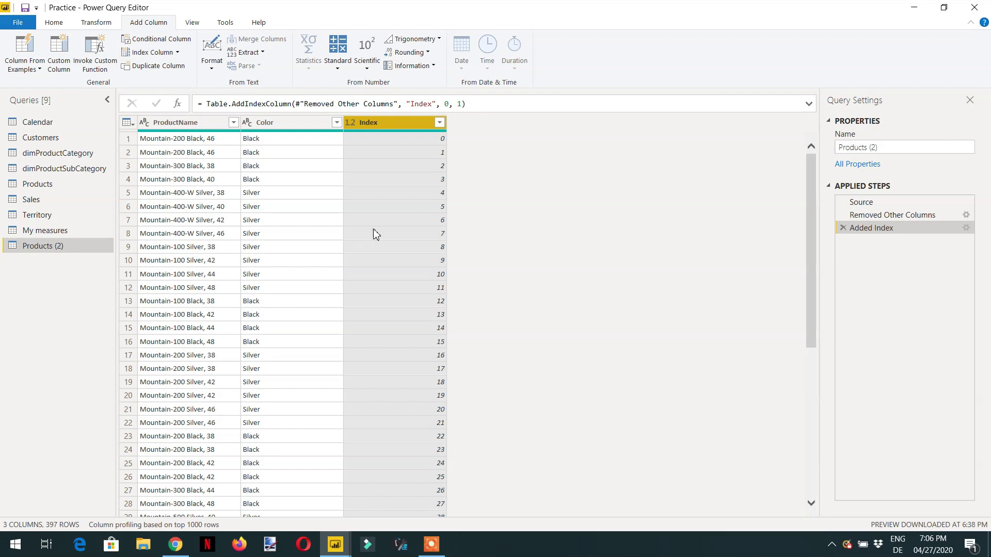
scroll(380, 243, "down", 6)
scroll(289, 407, "down", 1)
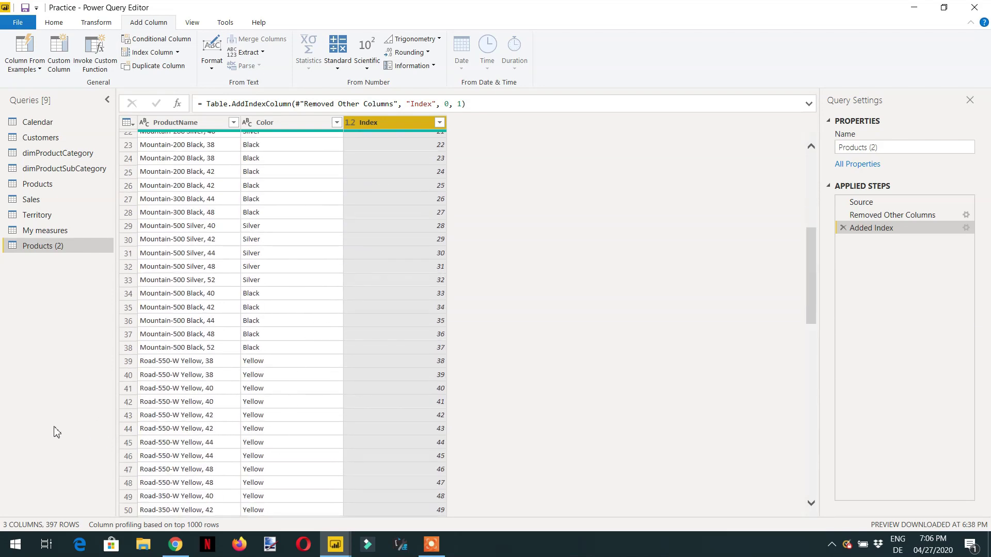
scroll(289, 392, "down", 9)
scroll(392, 351, "down", 20)
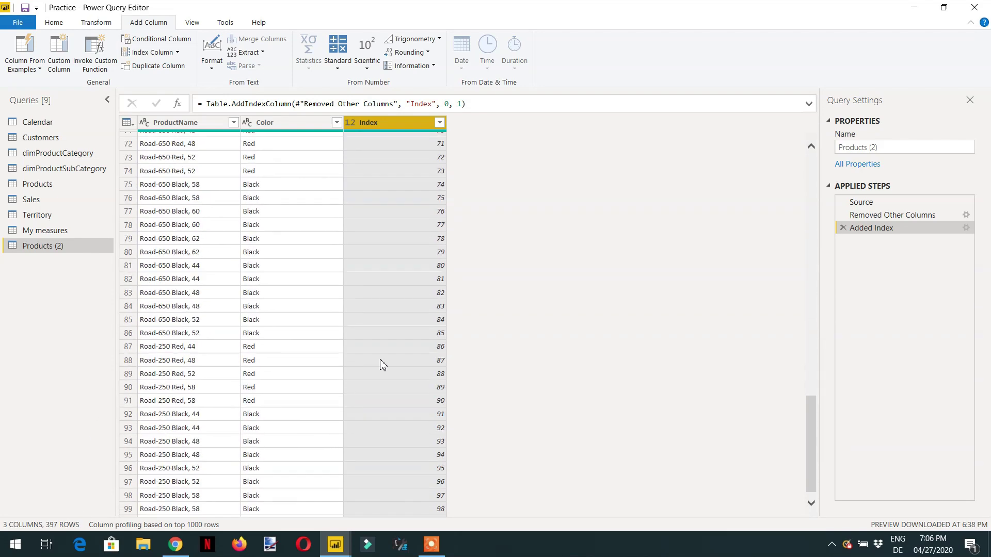
scroll(356, 403, "up", 20)
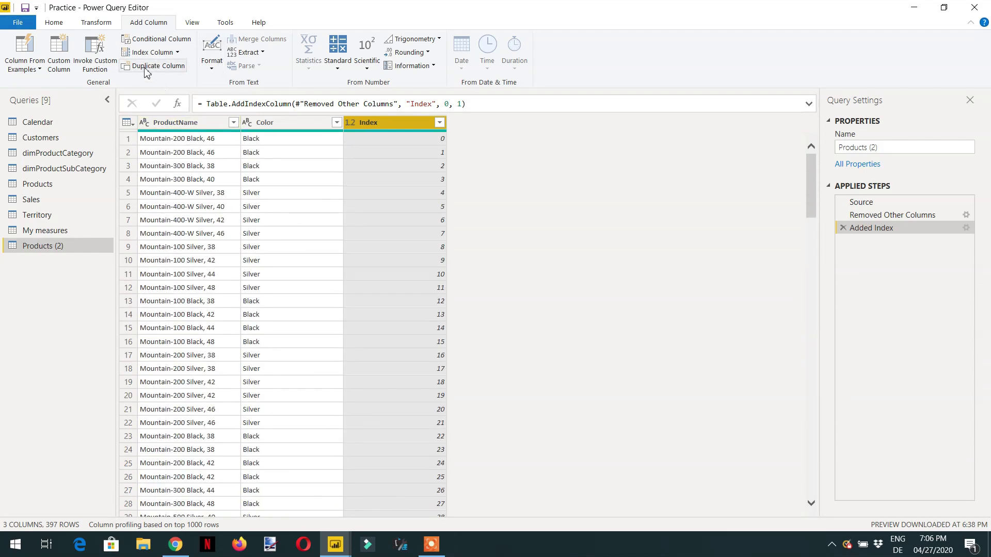
Add a second index column, Index.1, counting from 1.
left_click(177, 52)
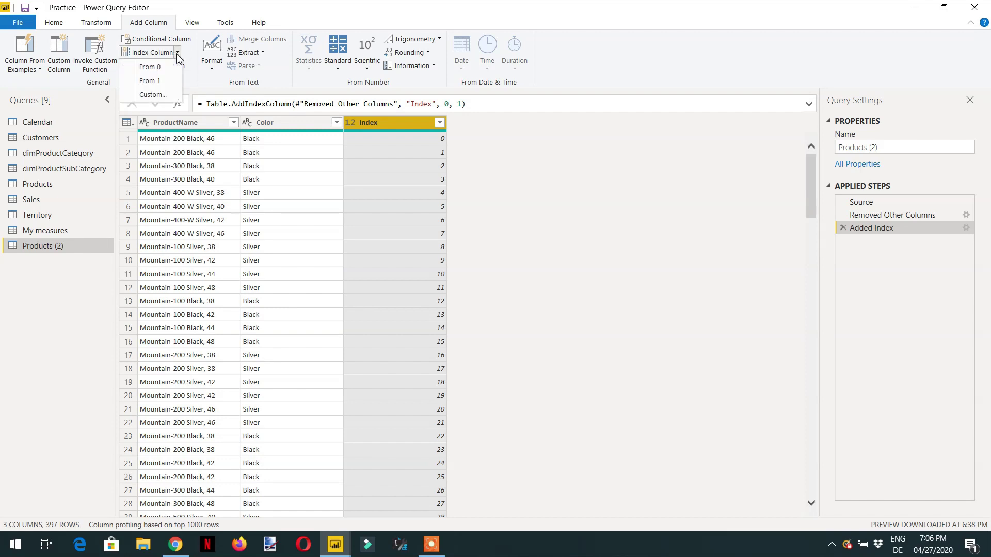
left_click(164, 83)
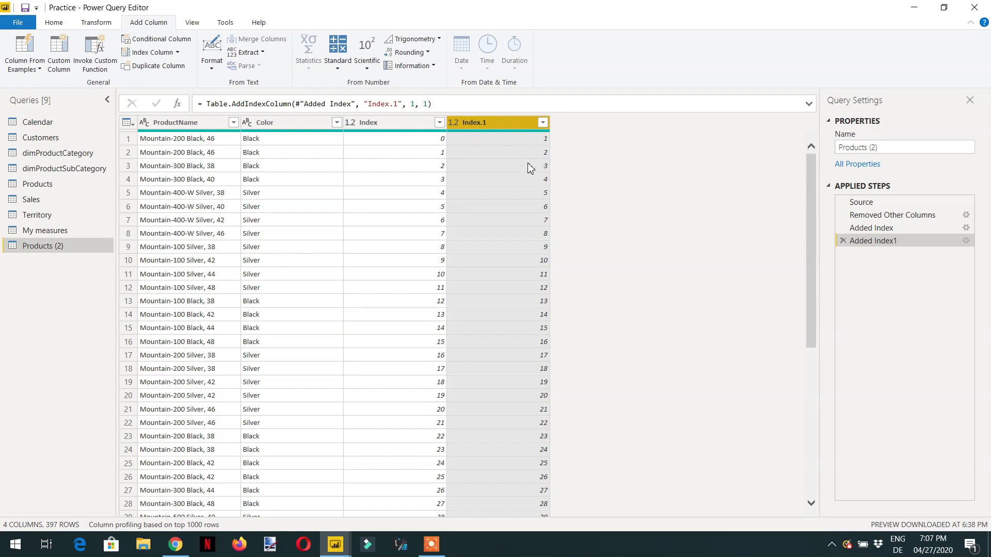
scroll(521, 206, "down", 5)
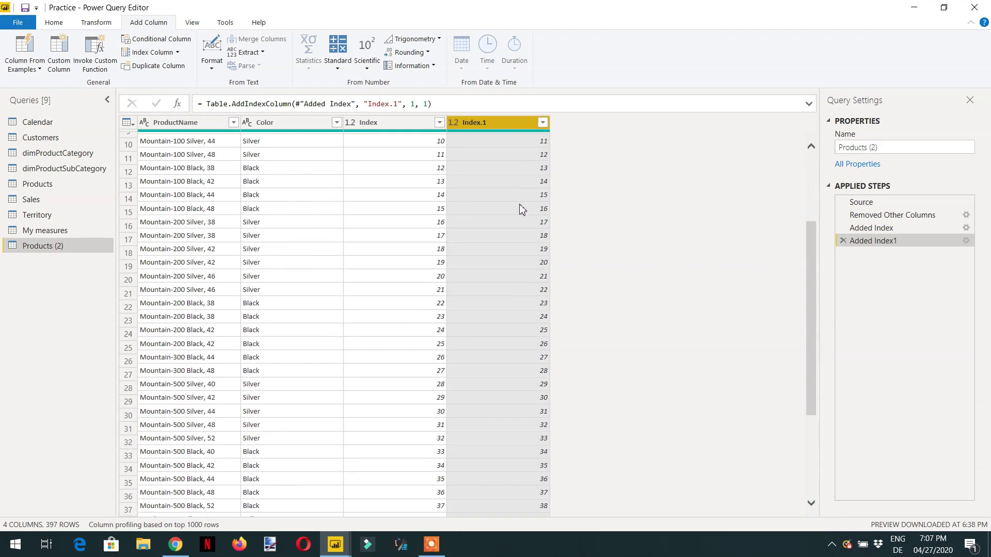
left_click(177, 52)
Add a custom Index.2 column with starting index 4 and increment 4.
left_click(166, 94)
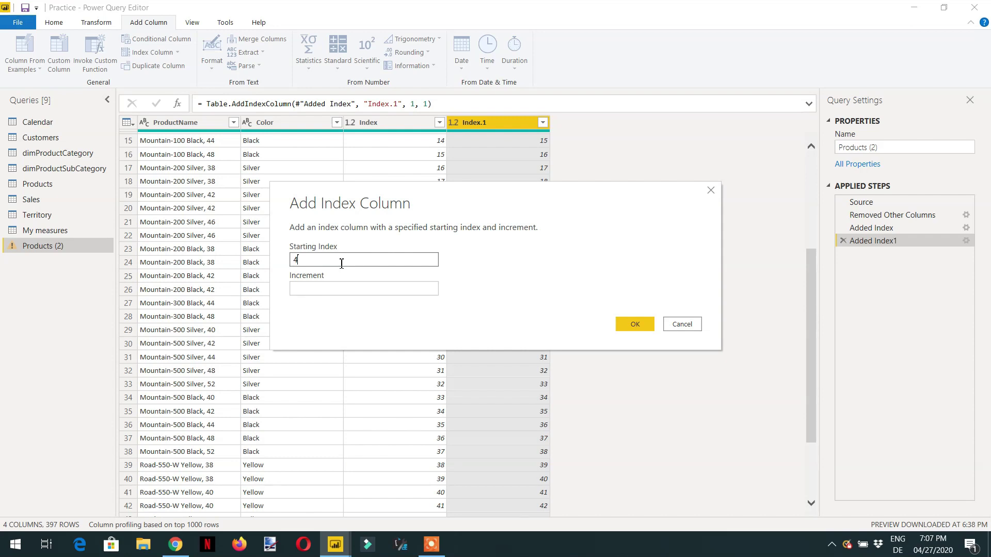
left_click(338, 289)
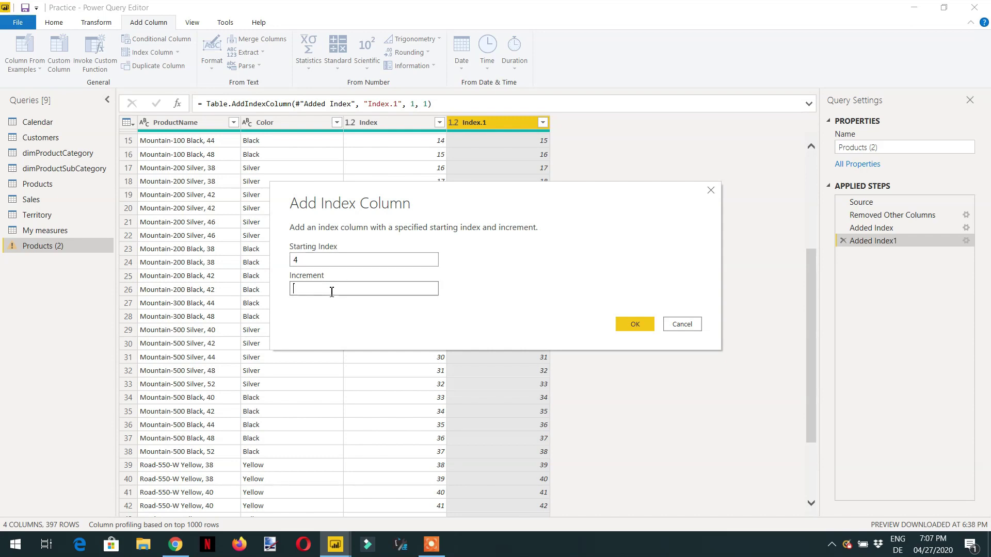
type("4")
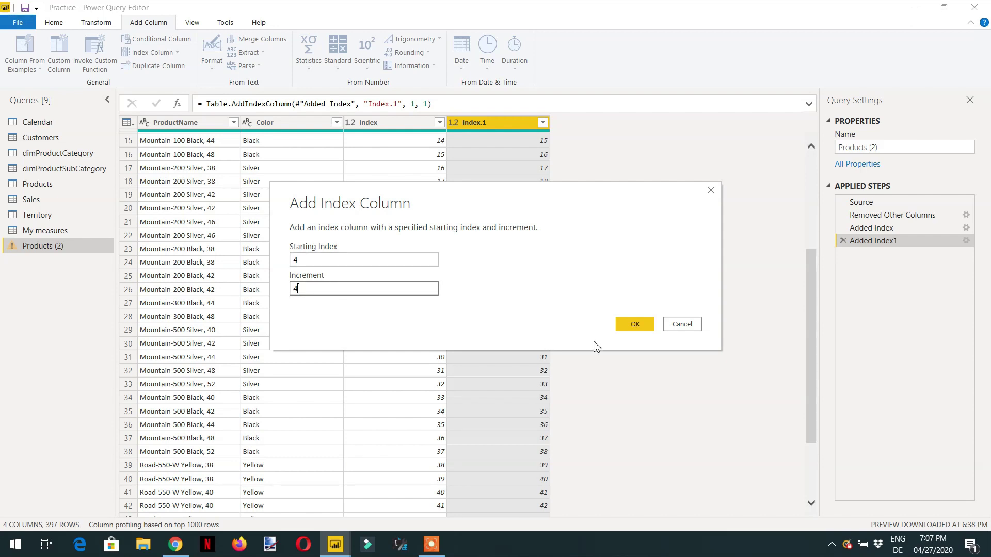
left_click(635, 324)
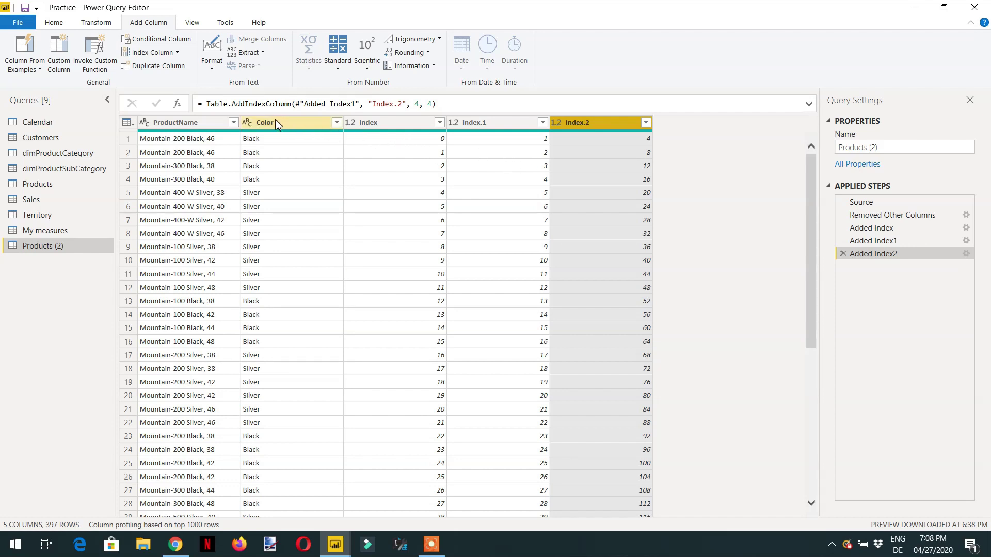
Delete the Added Index2, Added Index1 and Added Index steps from Applied Steps.
left_click_drag(293, 105, 235, 107)
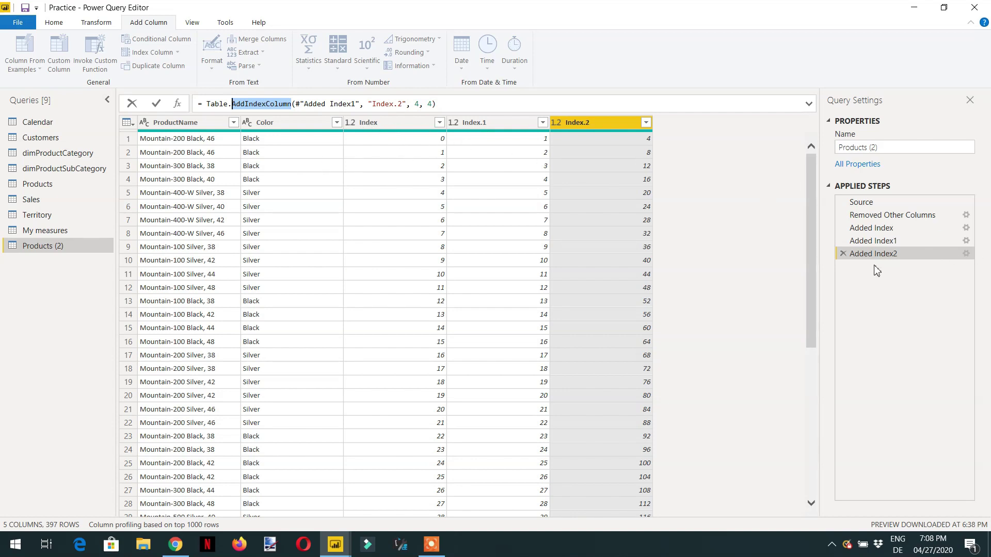
left_click(843, 254)
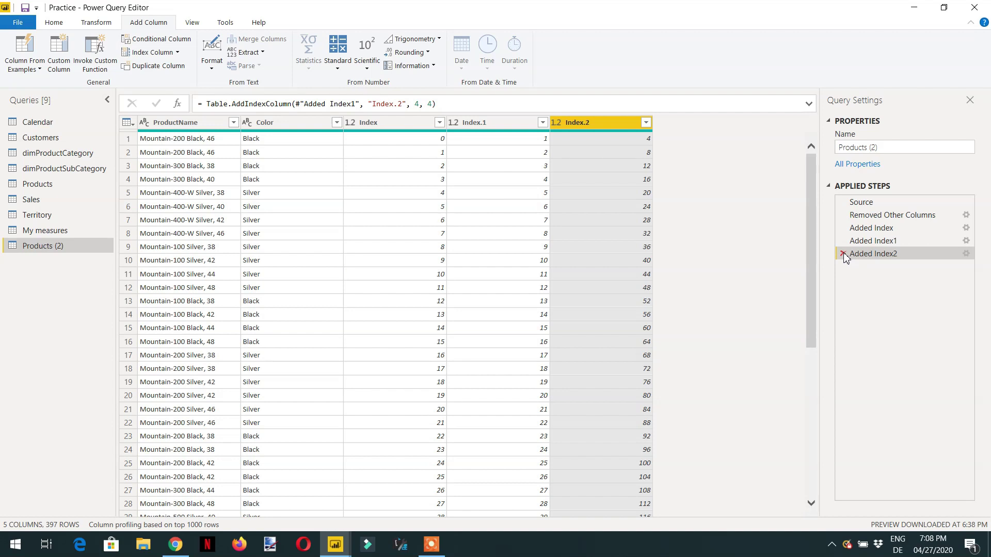
left_click(844, 255)
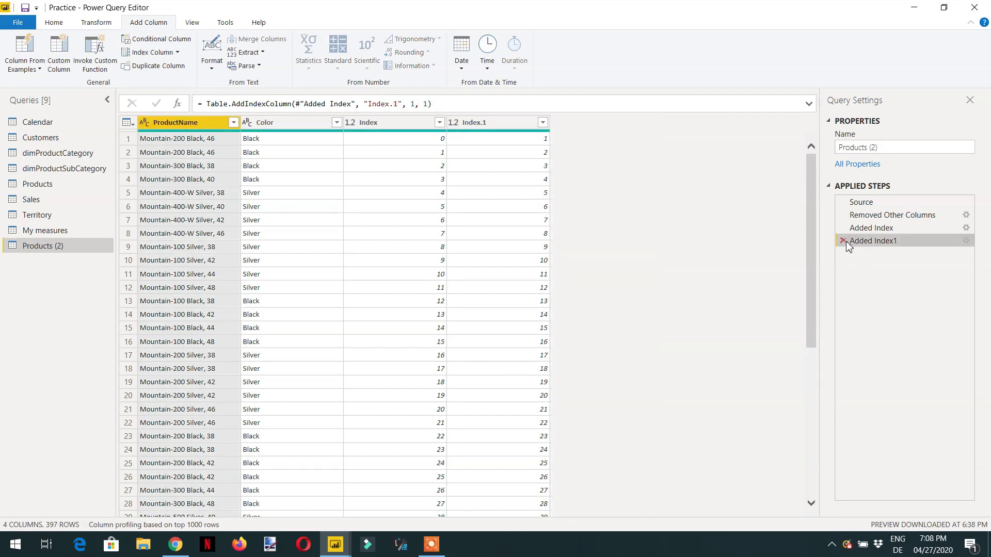
left_click(843, 241)
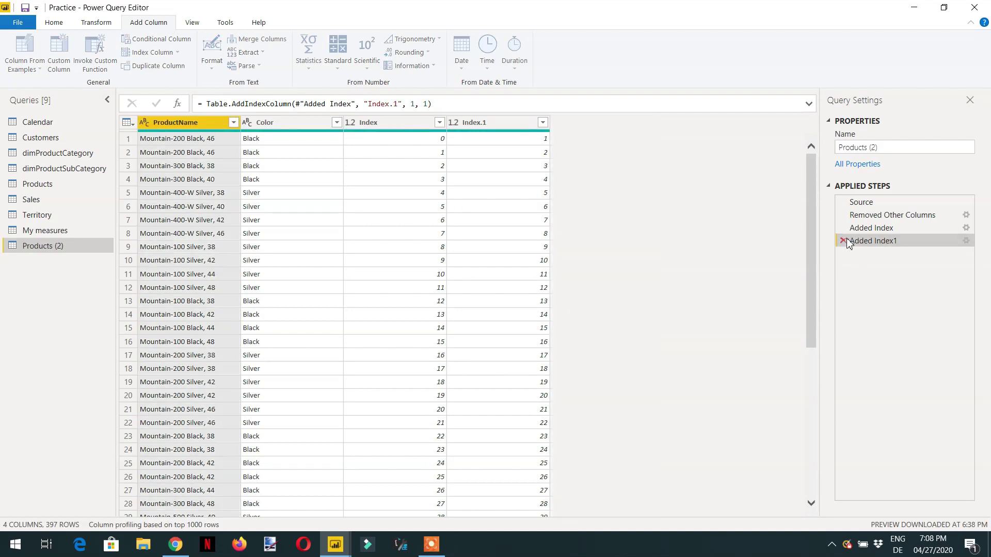
left_click(843, 228)
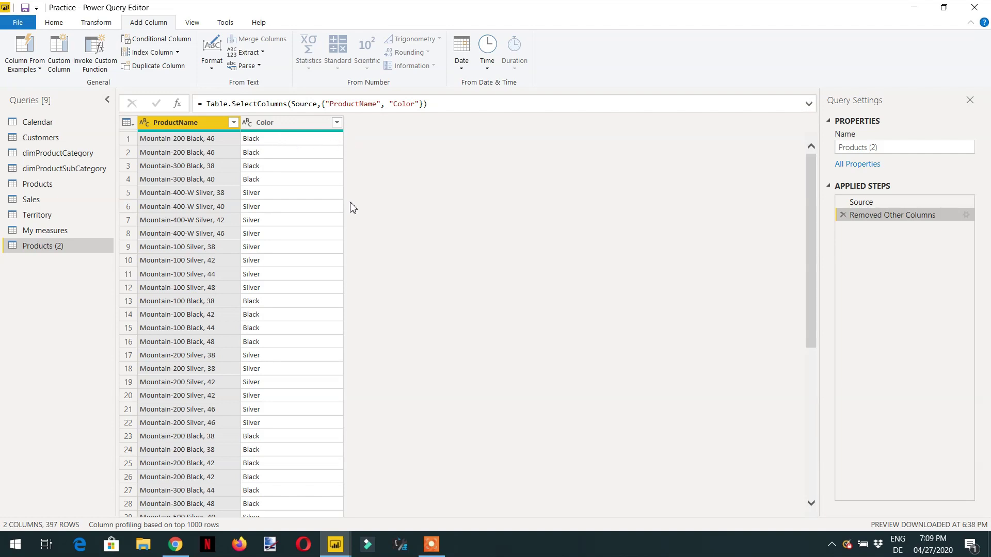
scroll(327, 253, "down", 7)
scroll(327, 235, "up", 7)
left_click(100, 25)
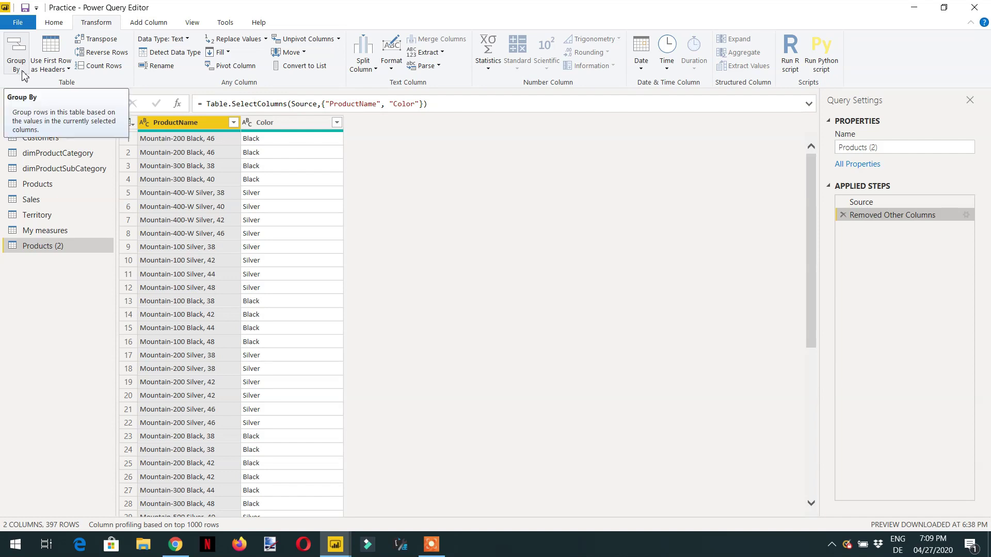
Group rows by Color with All Rows into a new column named ColorGrouping.
left_click(17, 57)
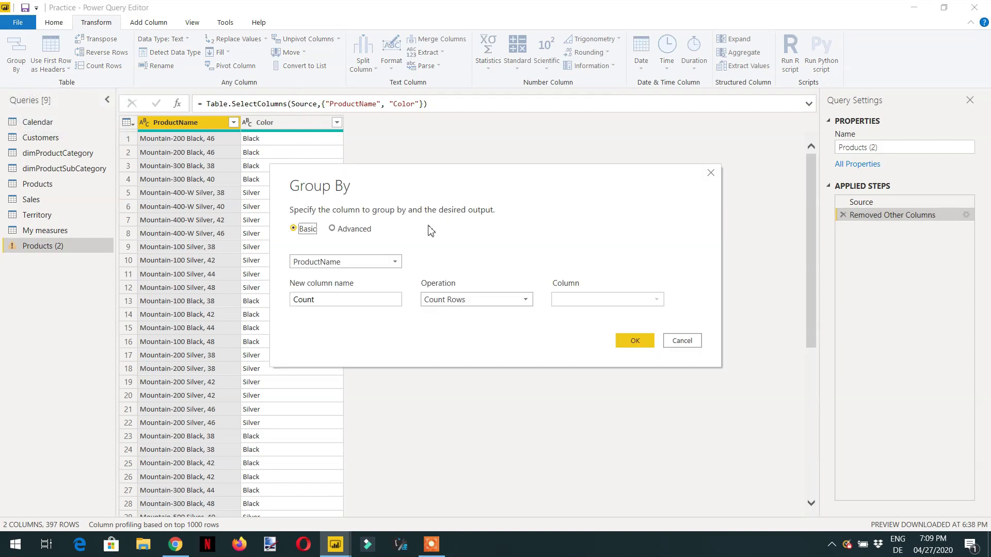
left_click(366, 263)
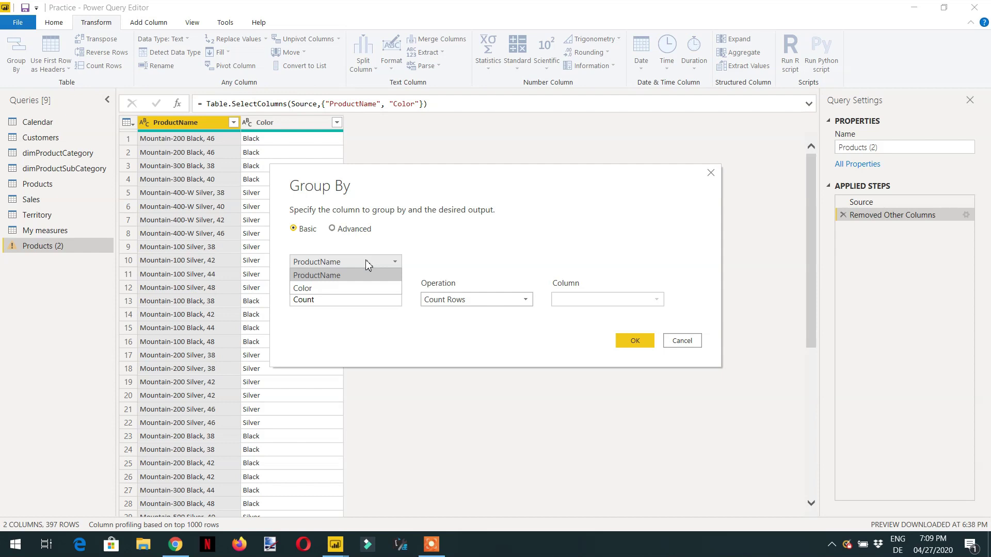
left_click(325, 290)
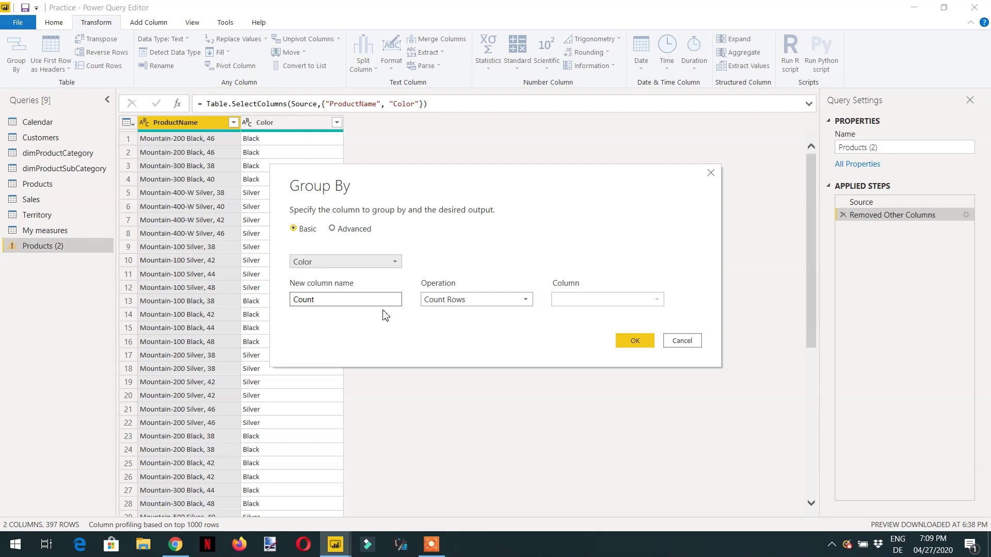
left_click_drag(336, 302, 231, 301)
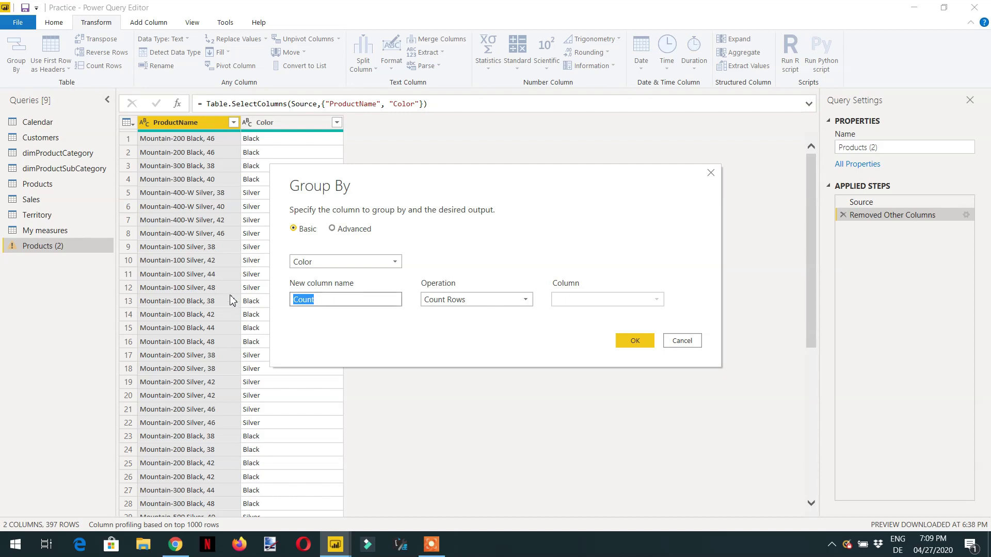
type("ColorGrouping")
left_click(514, 300)
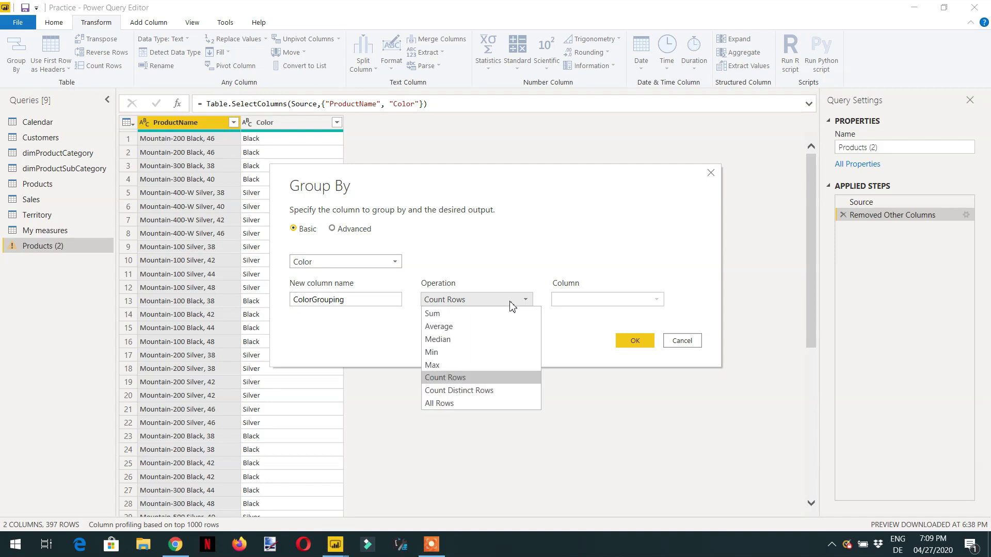
left_click(485, 405)
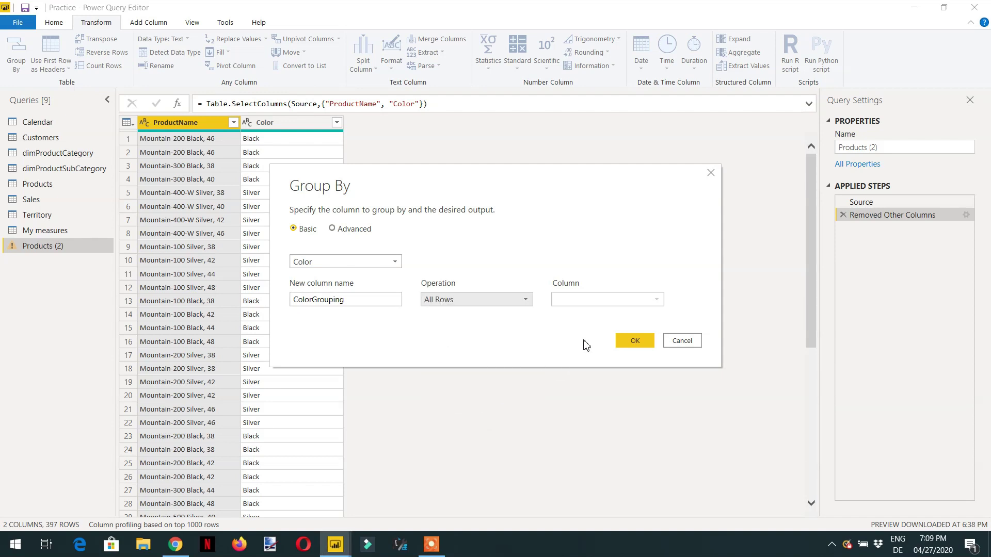
left_click(635, 342)
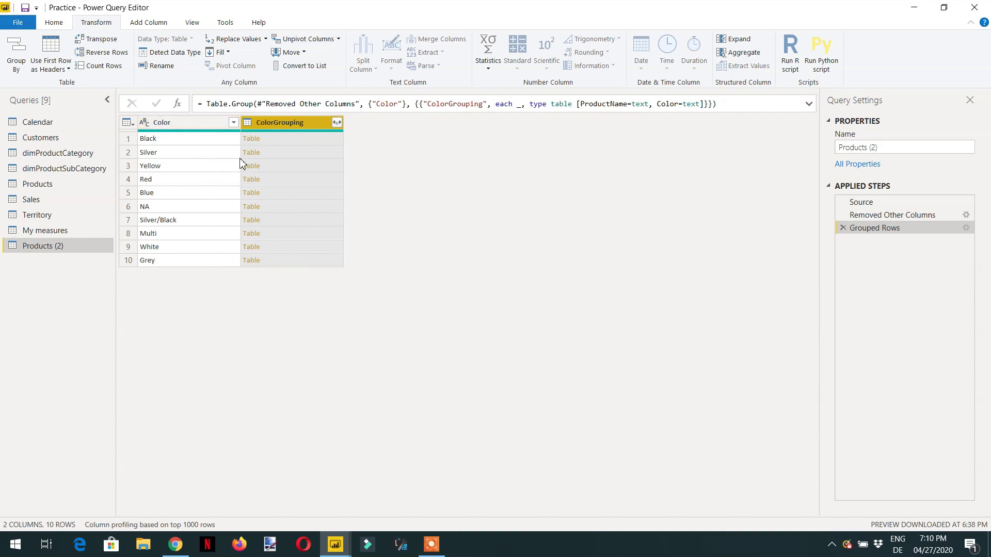
Inspect the Black group's nested table, delete that drill-down step, then start a Custom Column.
left_click(252, 143)
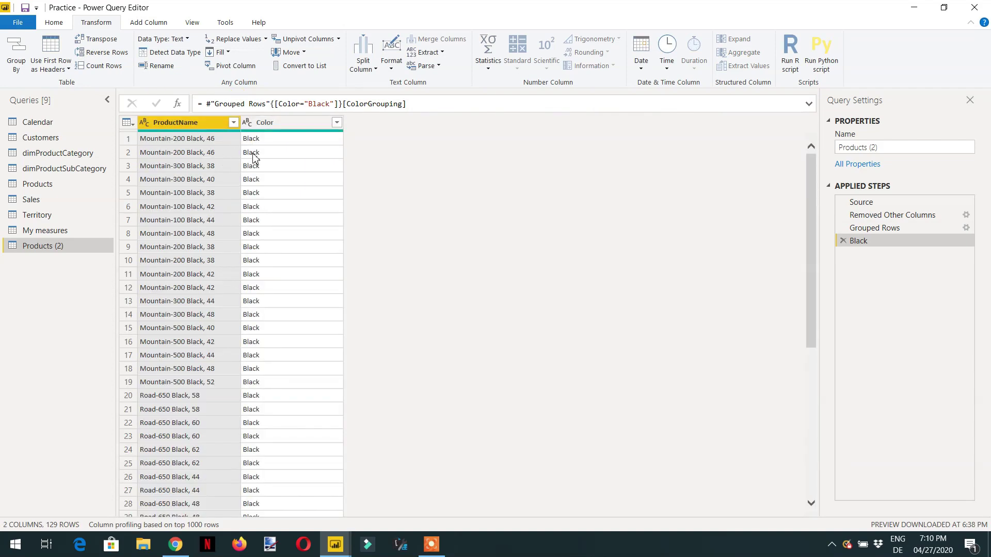
scroll(284, 207, "down", 15)
scroll(274, 230, "down", 15)
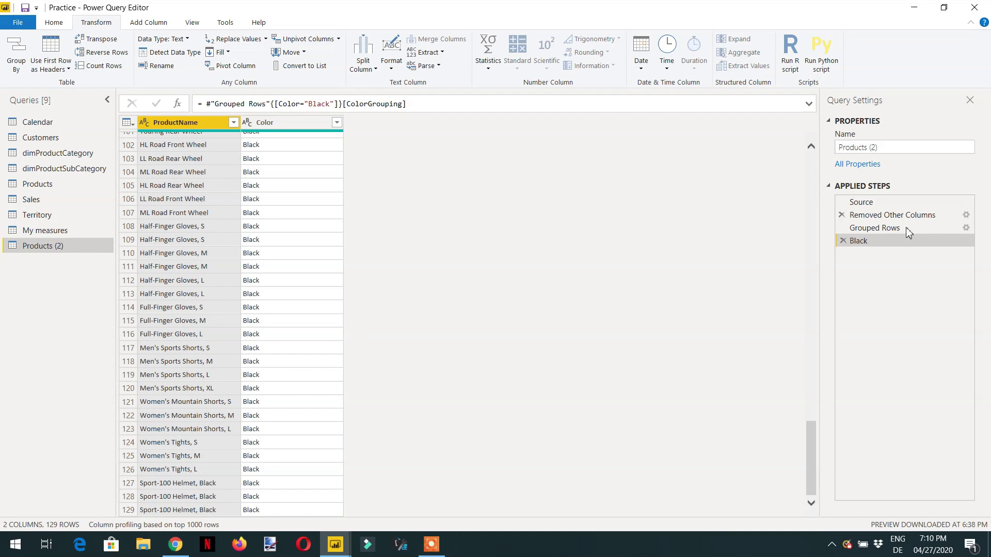
left_click(843, 241)
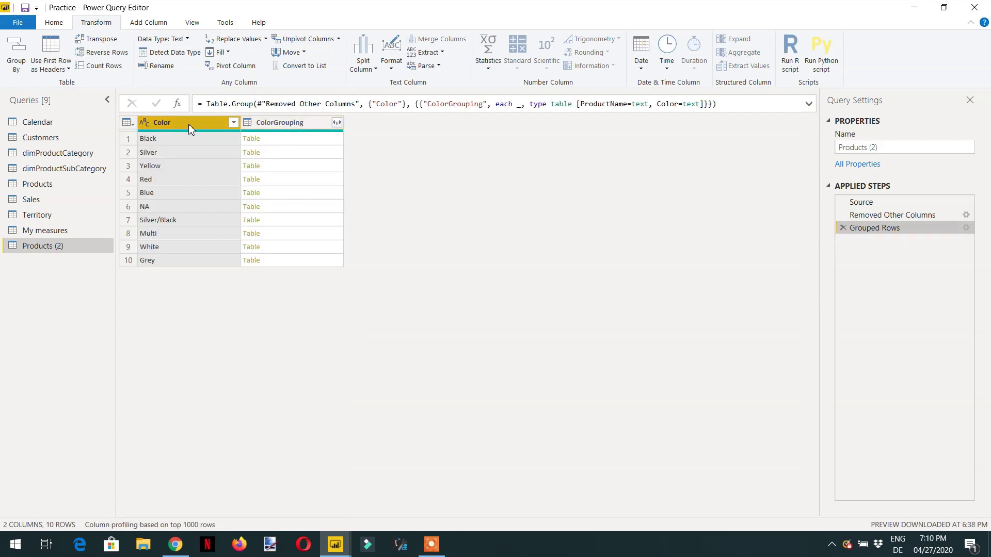
left_click(150, 22)
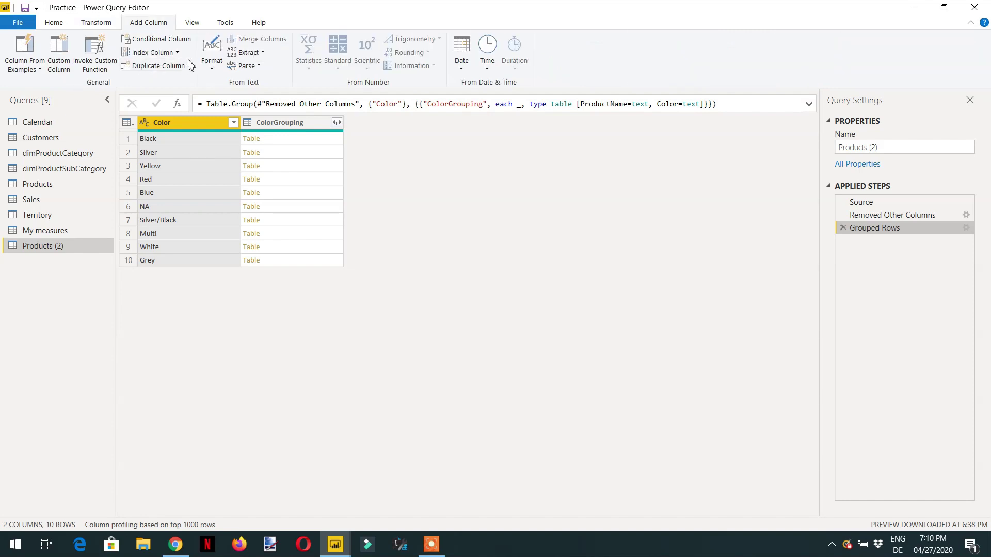
left_click(59, 54)
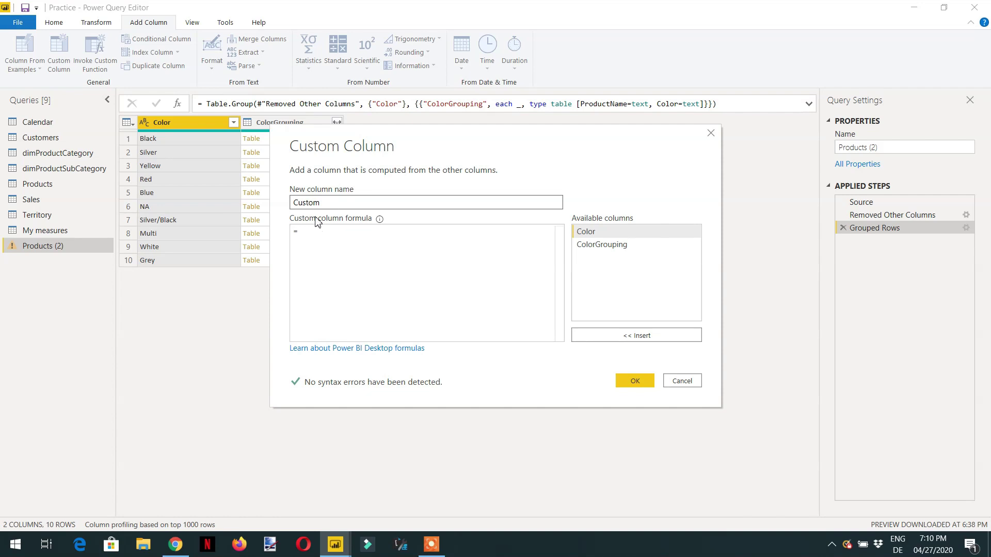
Enter the formula Table.AddIndexColumn([ColorGrouping],"Data",0,1) for the custom column and confirm.
left_click(308, 230)
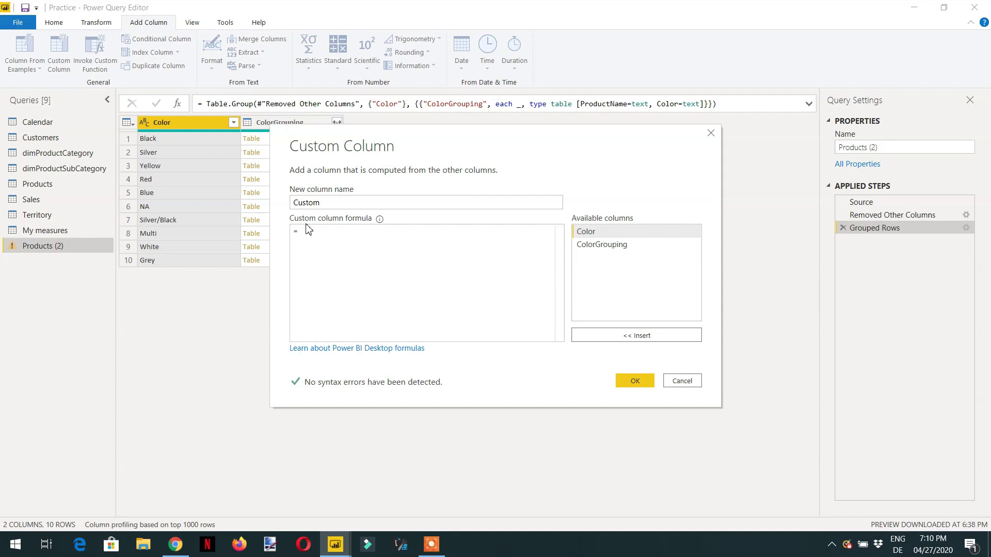
type("index")
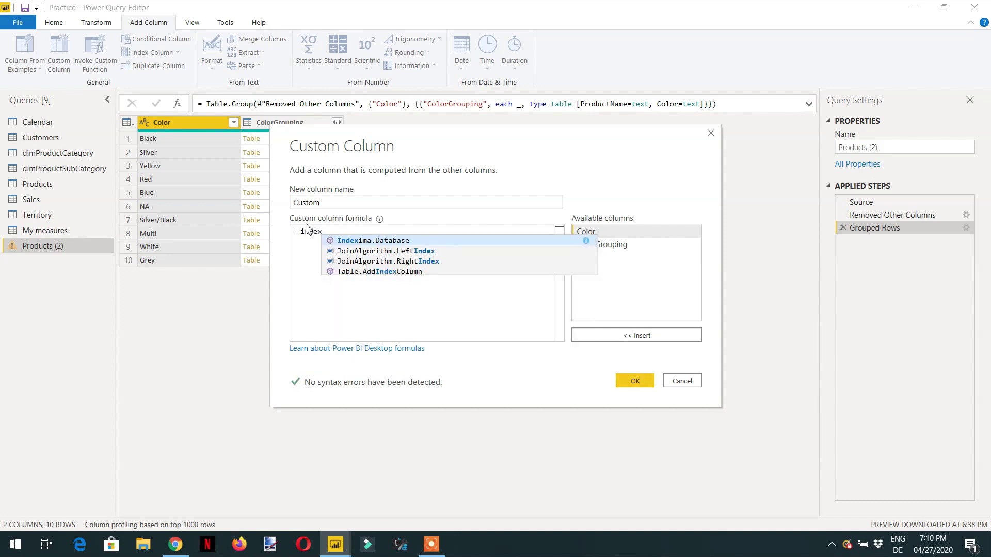
left_click(391, 271)
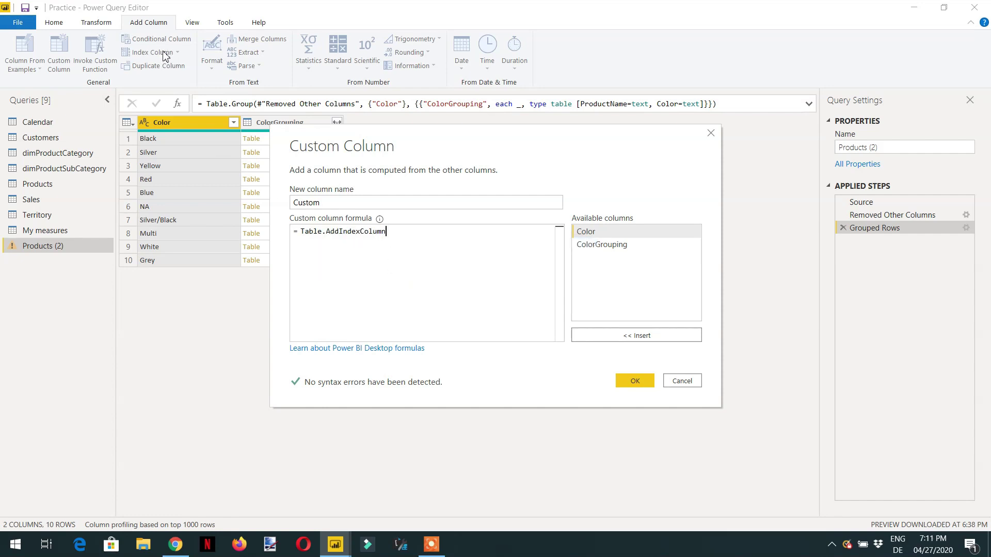
type("(")
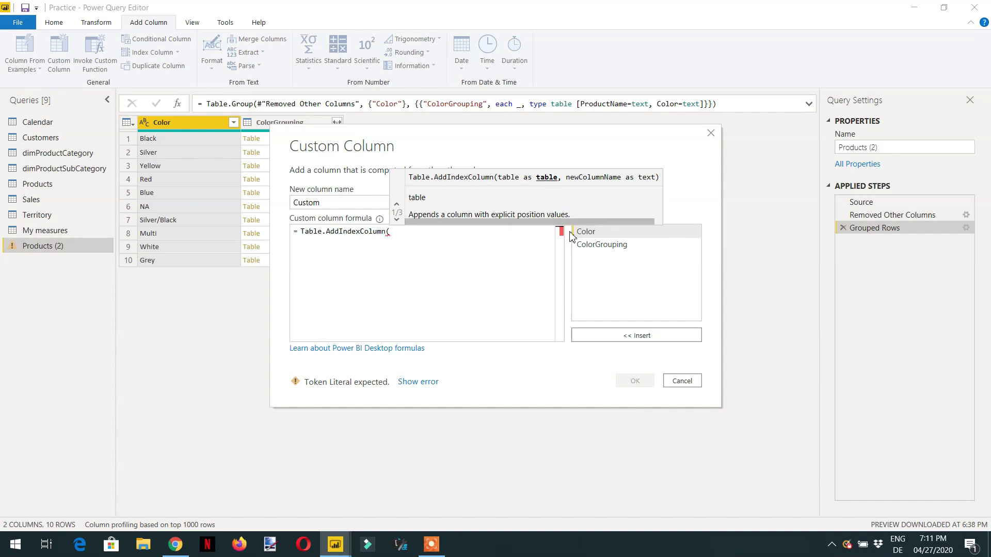
double_click(601, 245)
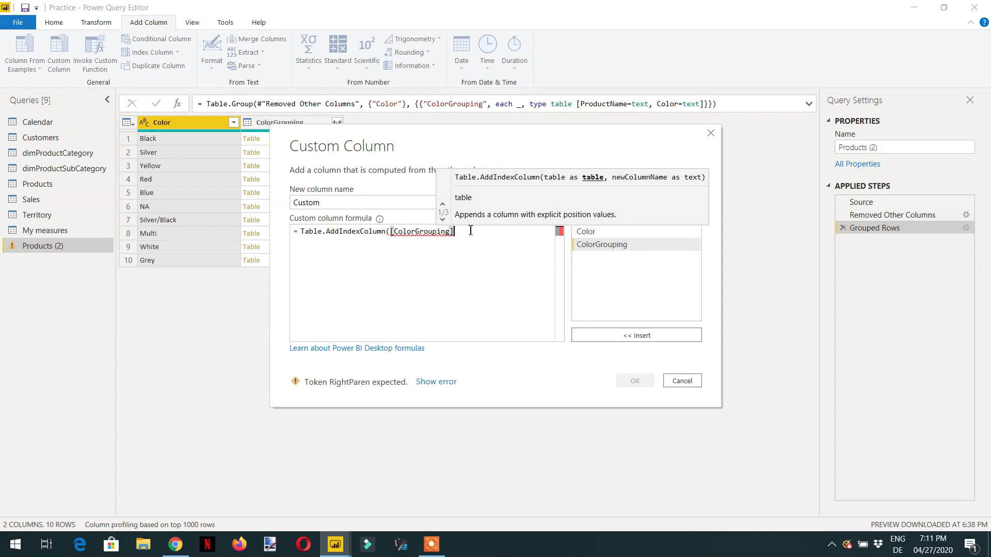
type(",")
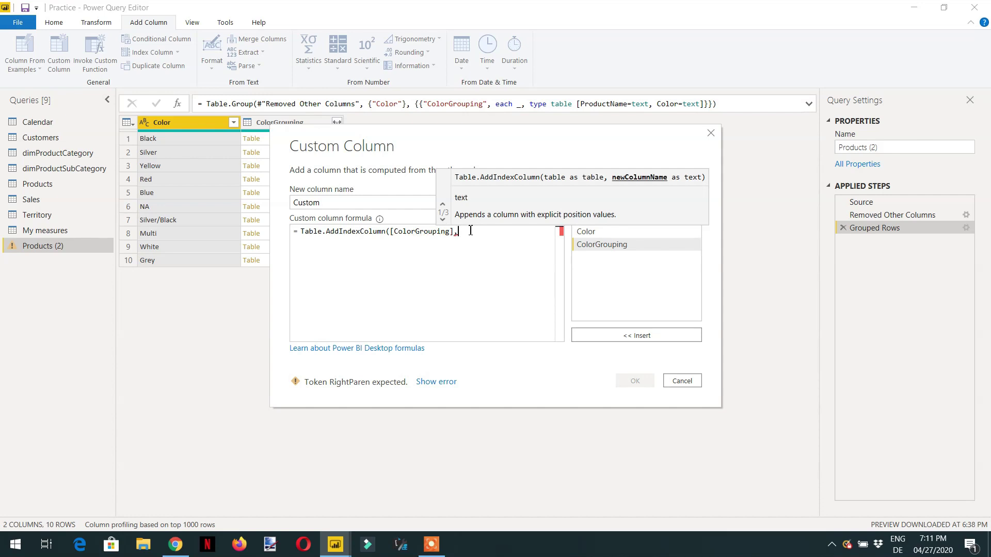
type("\"\"")
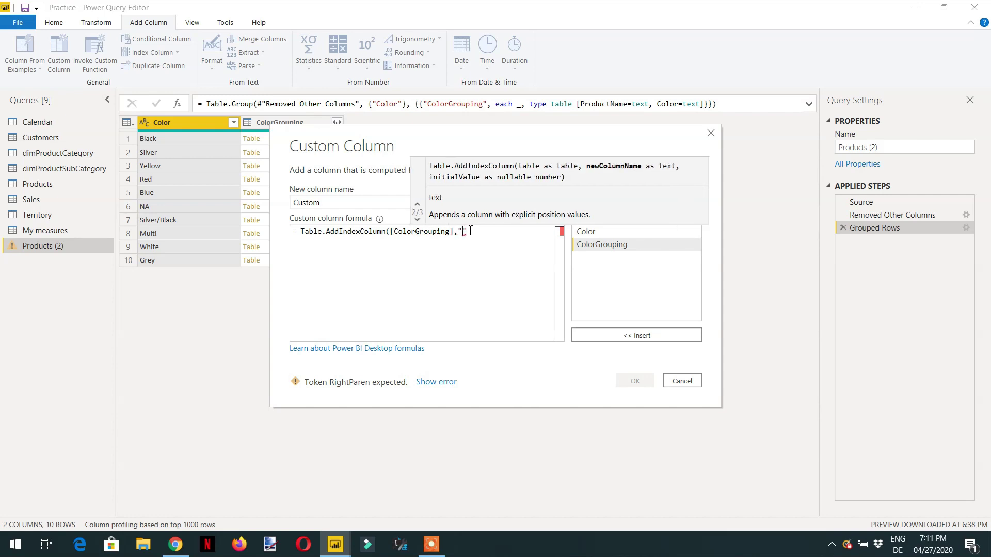
type("Data")
type(",")
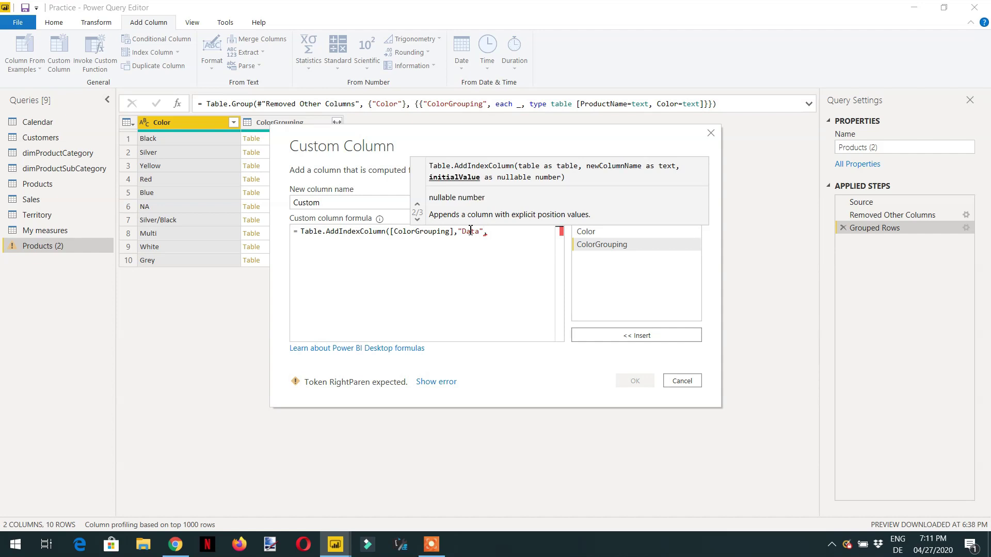
type("0,")
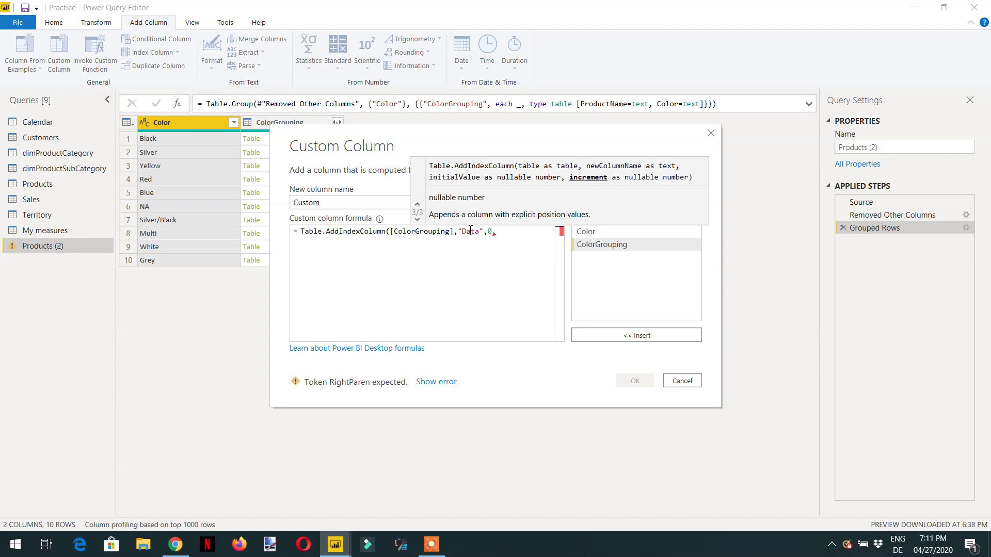
type("1")
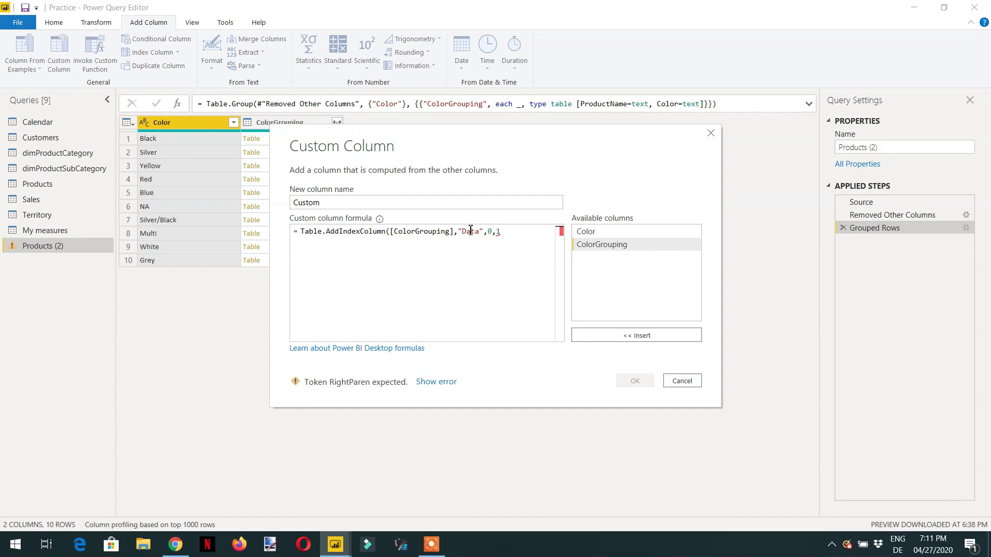
type(")")
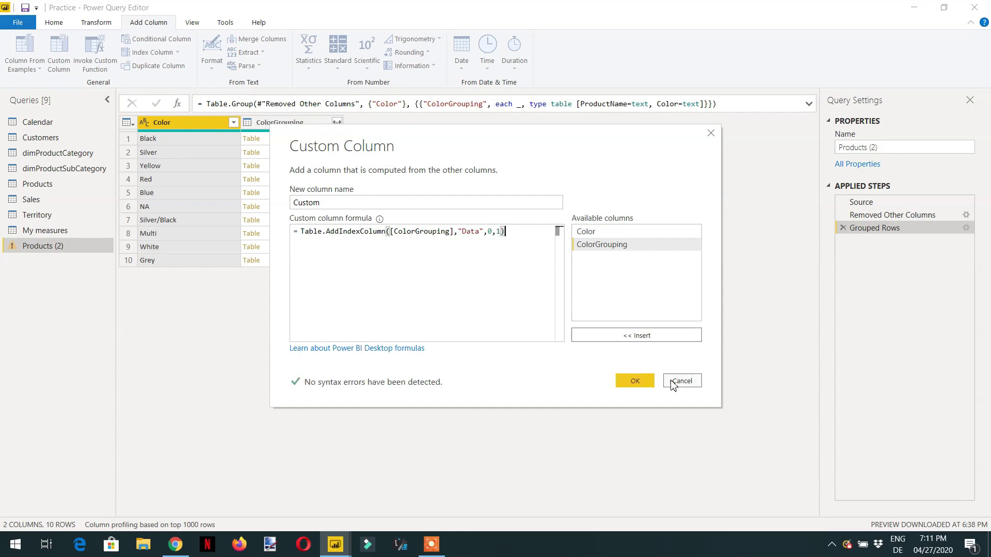
left_click(635, 384)
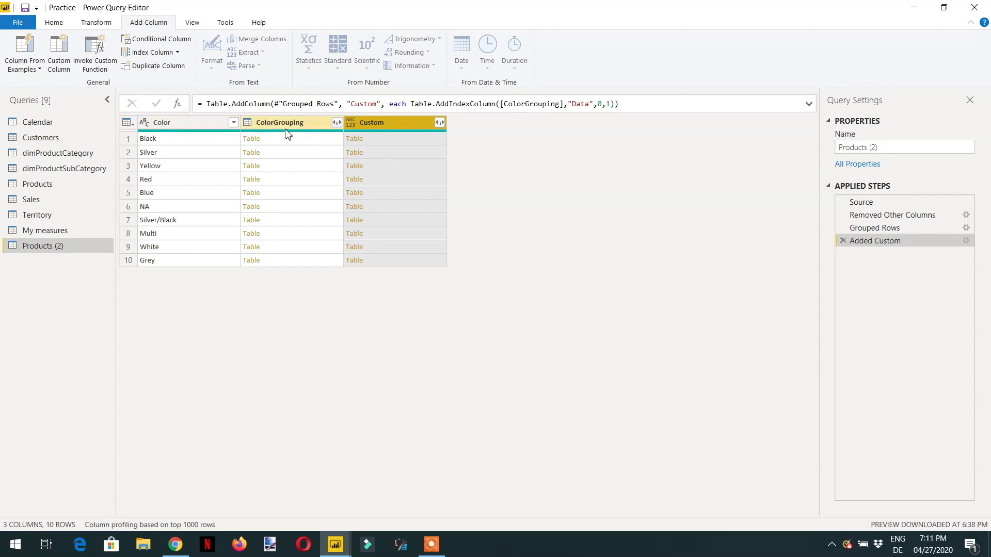
Remove Color and ColorGrouping, keeping only the Custom column of indexed tables.
right_click(374, 122)
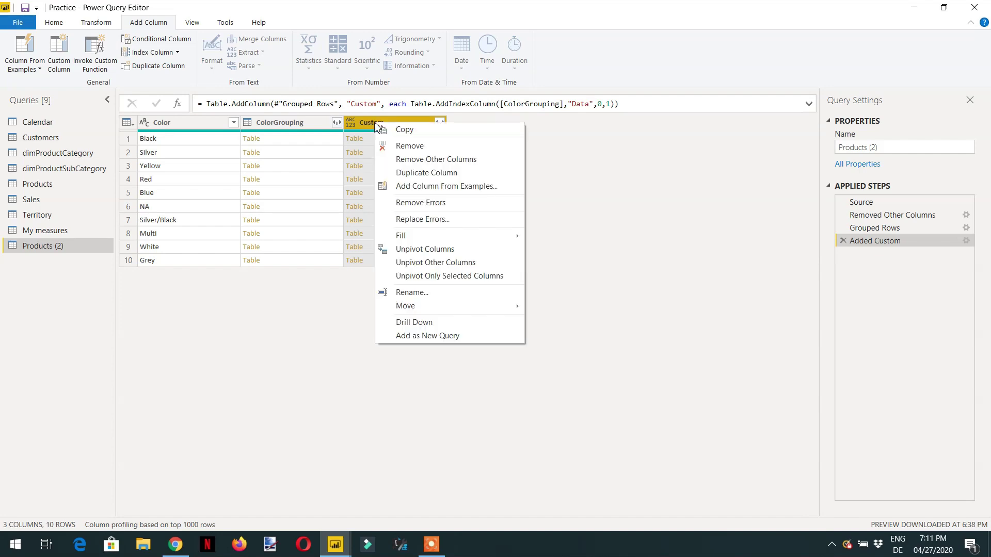
left_click(419, 159)
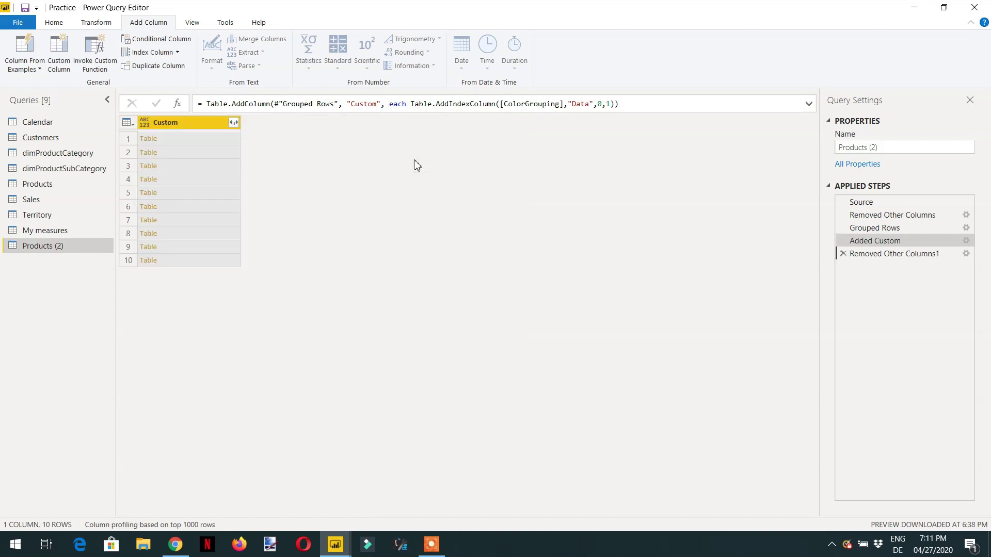
Expand the Custom column into ProductName, Color and Data, producing 397 rows.
left_click(234, 123)
left_click(158, 287)
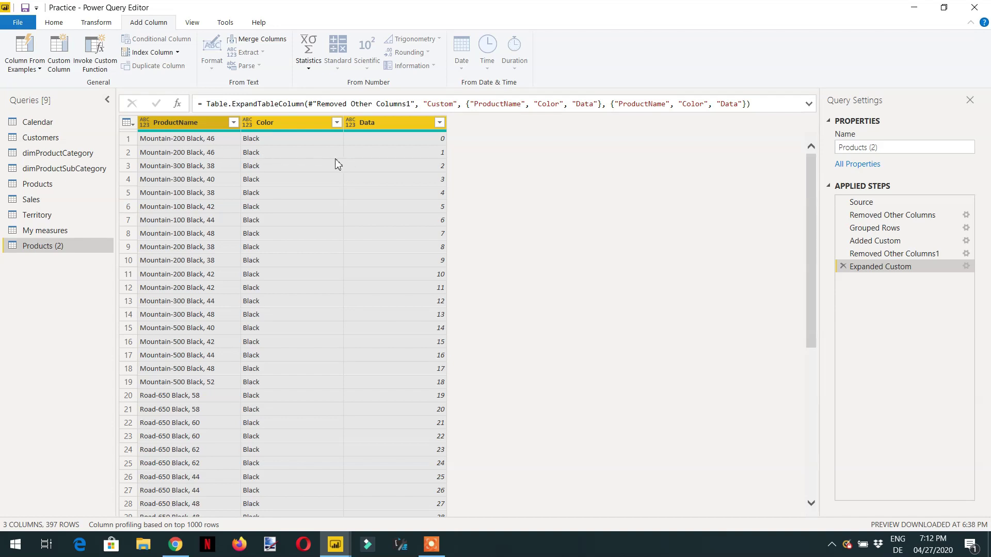
scroll(271, 219, "down", 4)
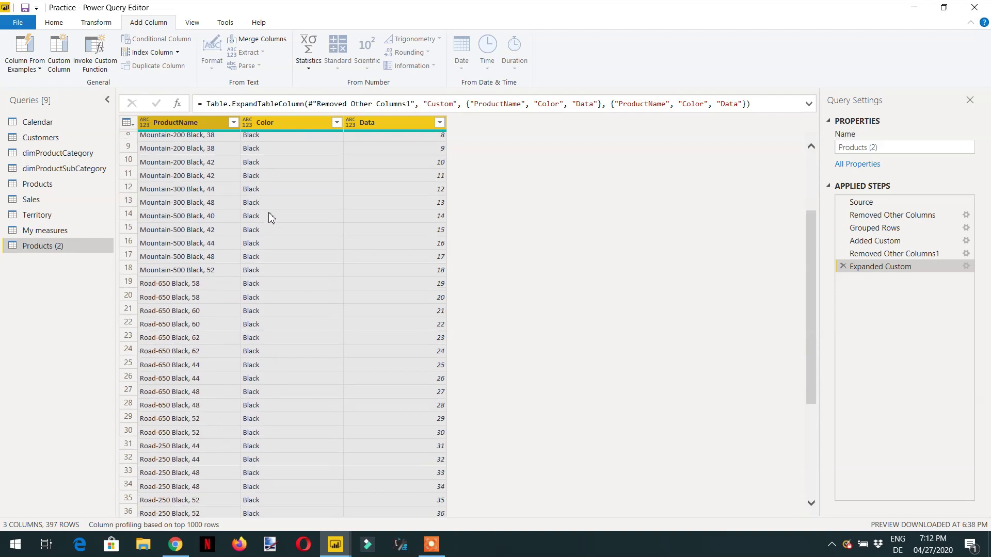
scroll(319, 186, "up", 4)
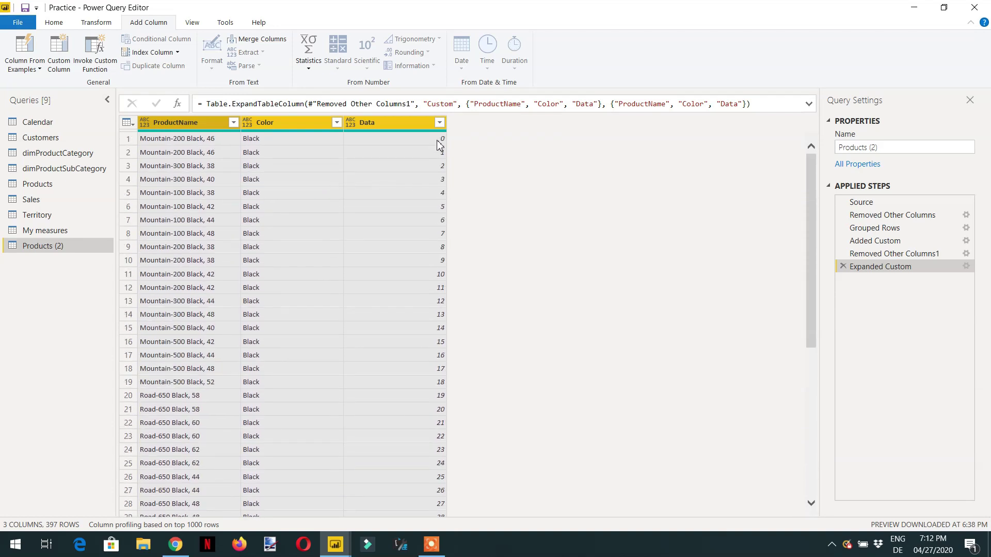
scroll(284, 258, "down", 8)
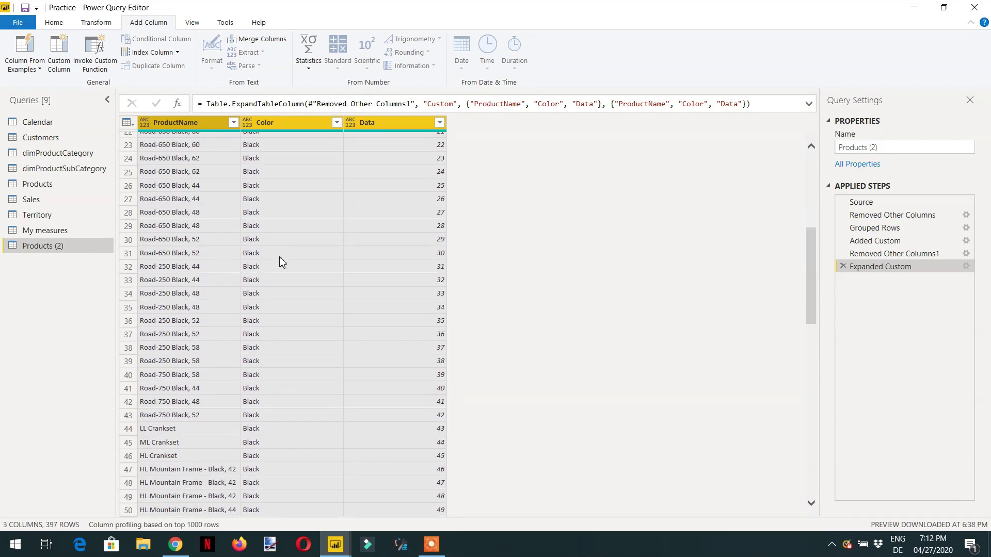
scroll(282, 263, "down", 12)
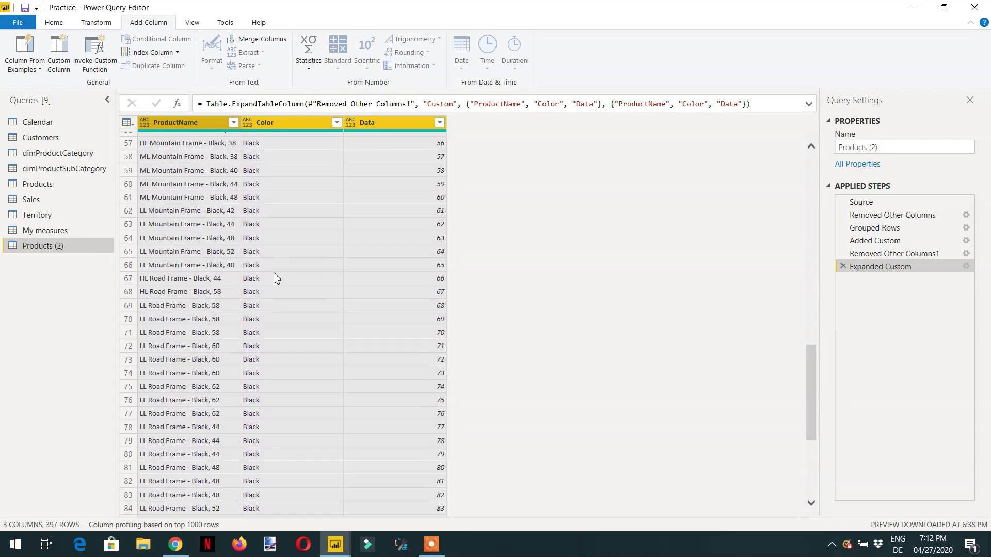
scroll(279, 279, "down", 9)
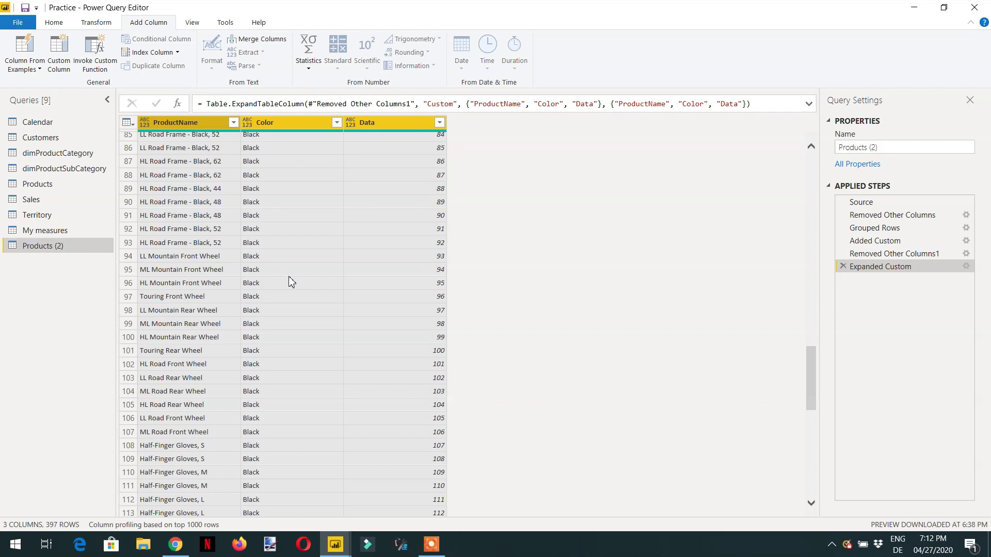
scroll(290, 281, "down", 9)
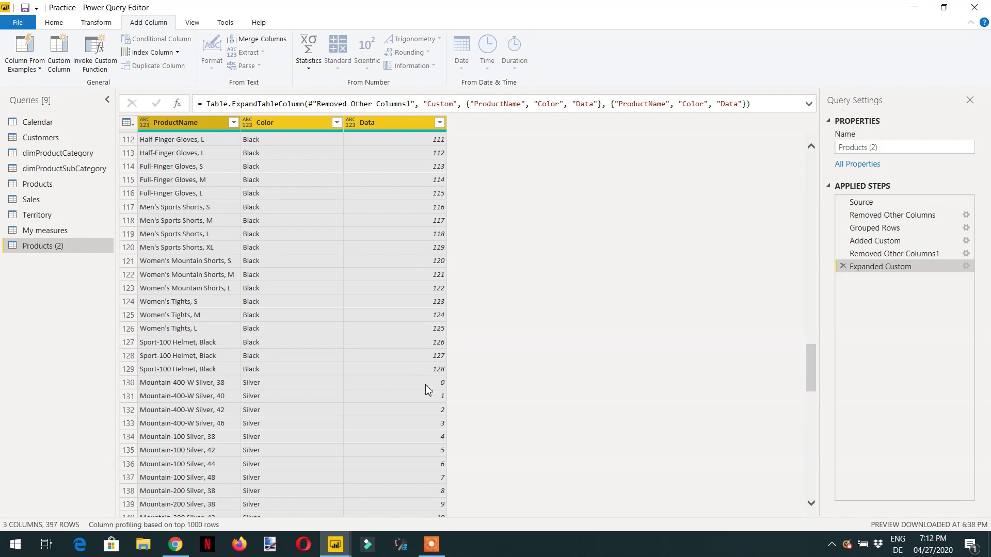
scroll(440, 393, "down", 9)
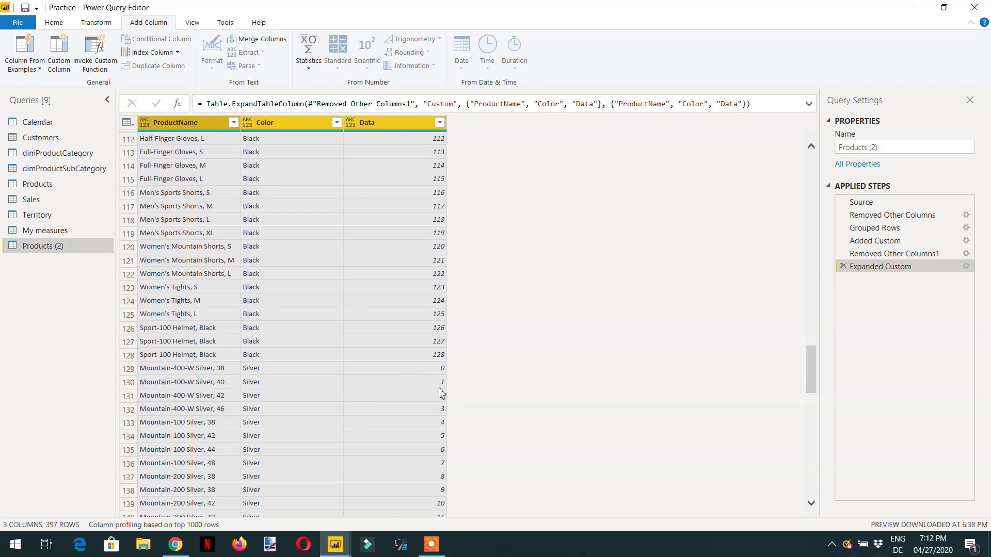
scroll(432, 367, "down", 6)
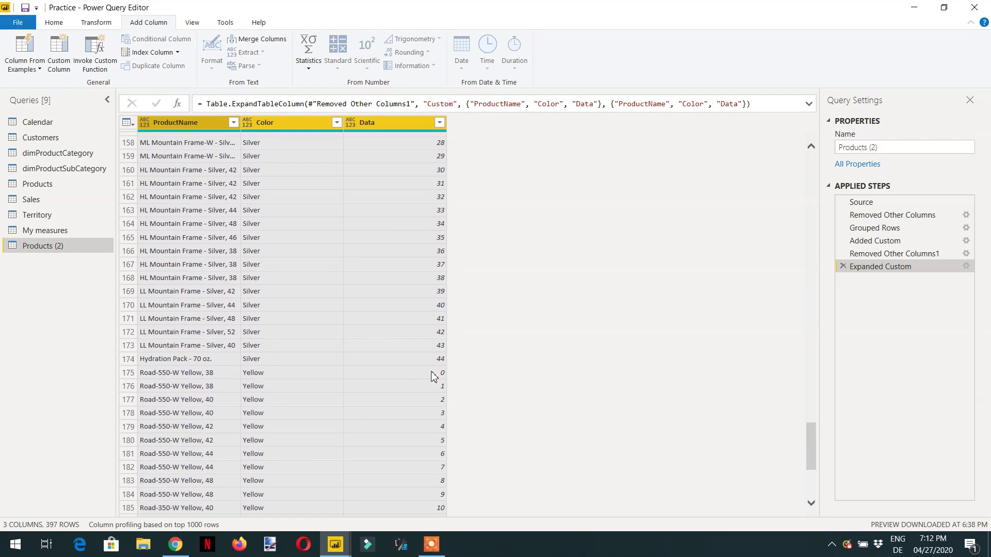
scroll(404, 312, "up", 7)
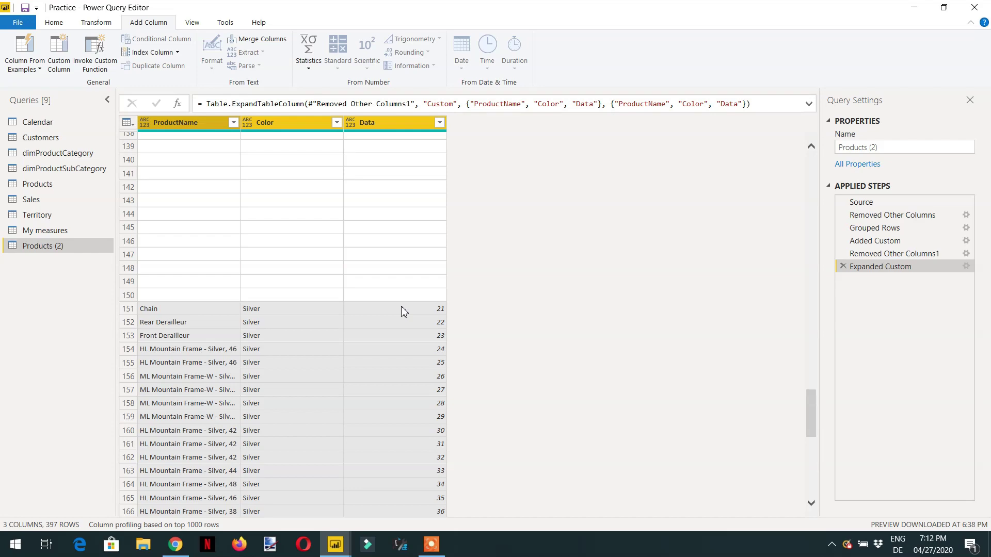
scroll(404, 313, "up", 20)
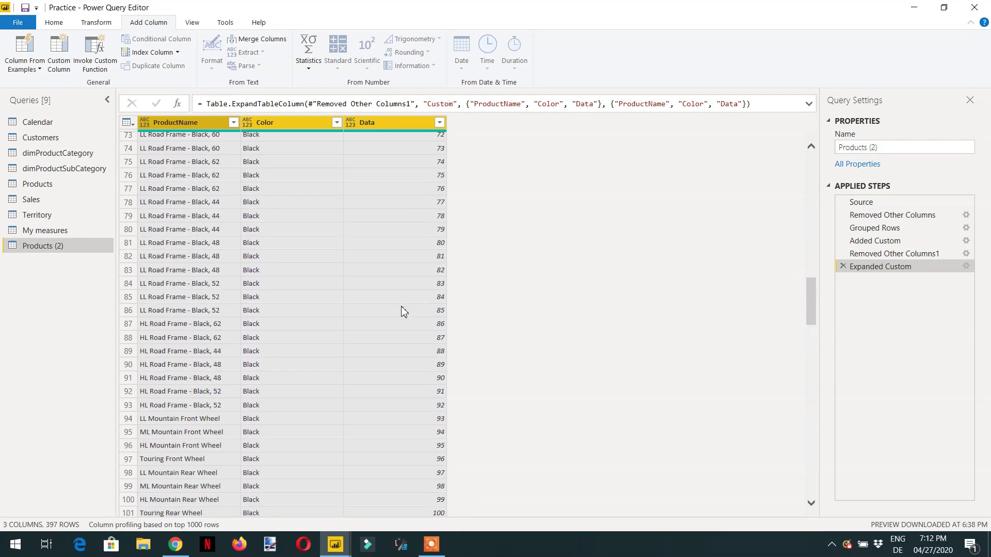
scroll(404, 313, "up", 17)
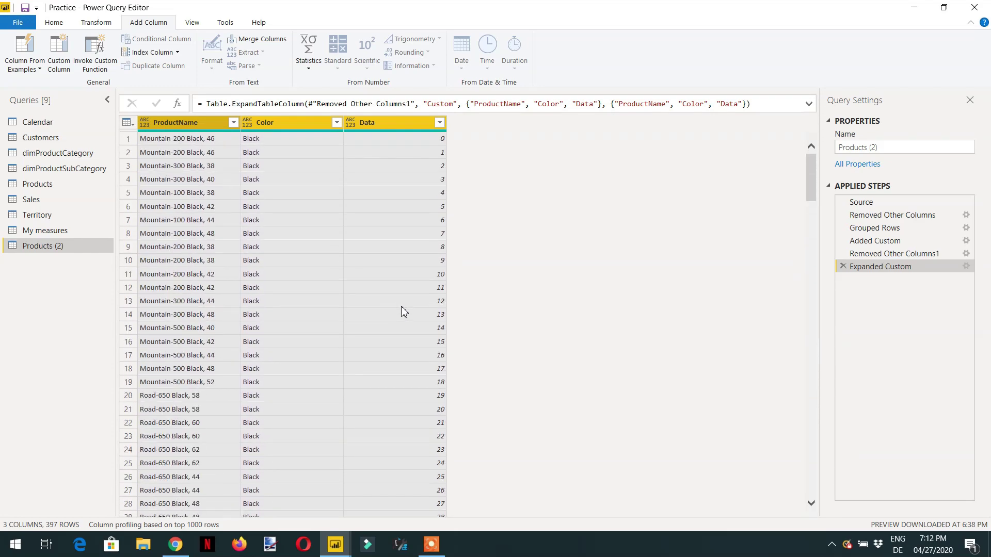